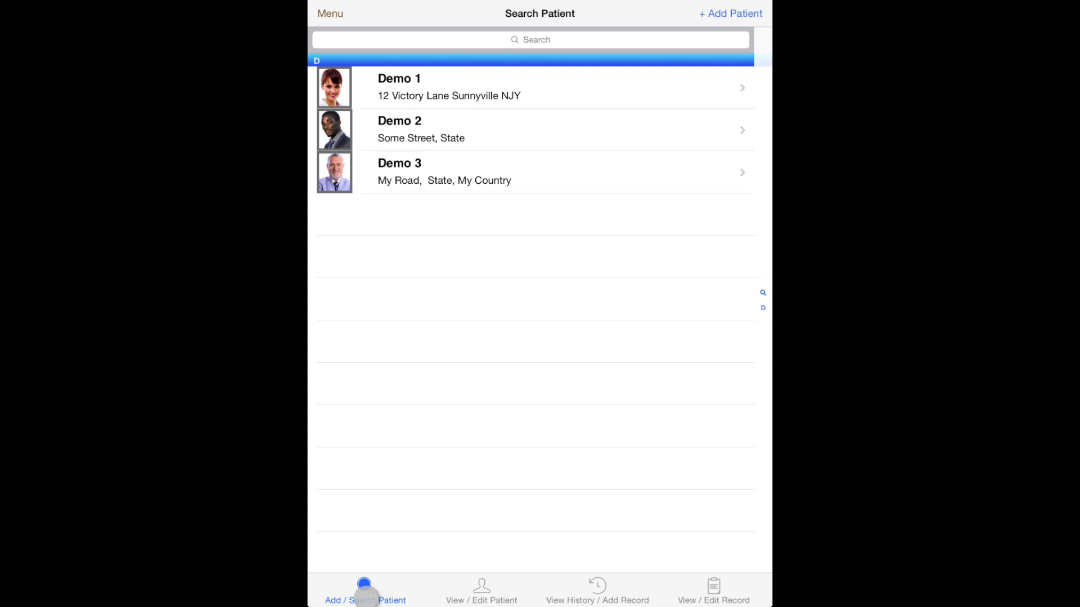
# Open Demo 1's April 24, 2014 SOAP Note record showing its chest X-ray
pyautogui.click(471, 586)
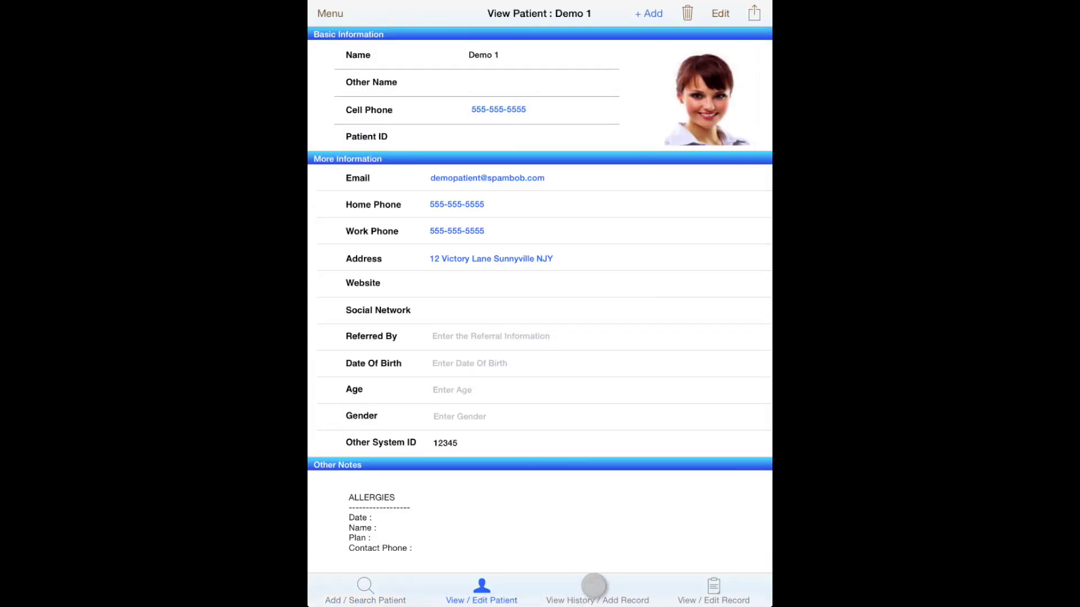
pyautogui.click(593, 586)
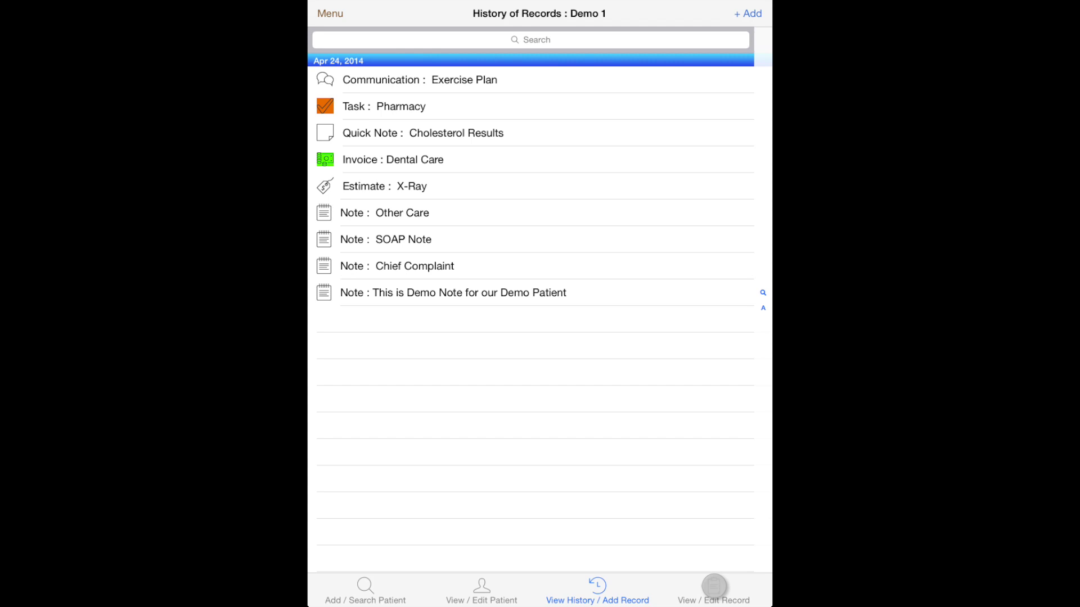
pyautogui.click(714, 586)
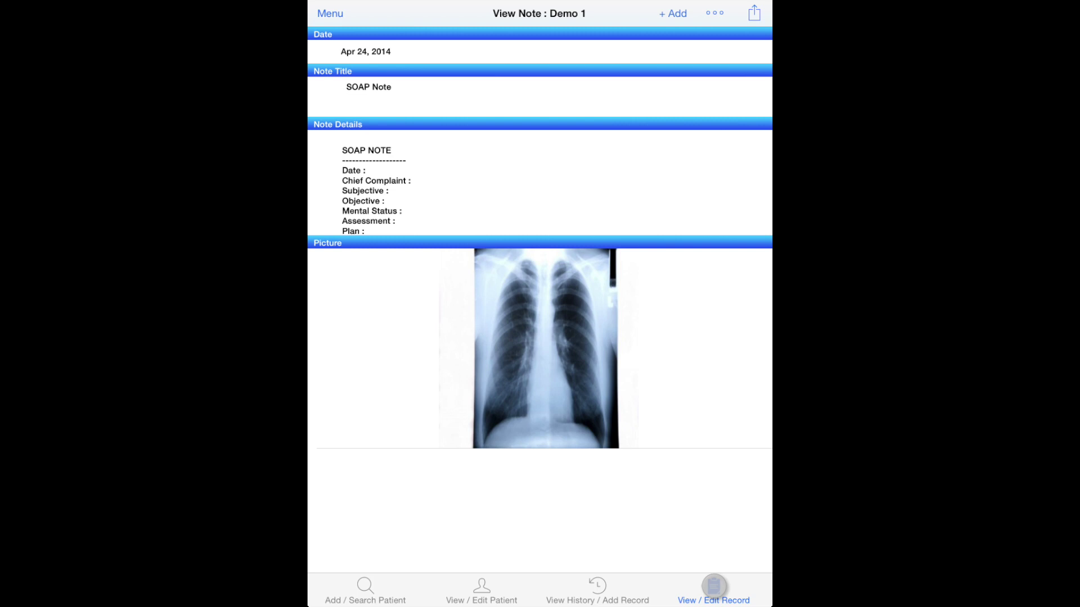
pyautogui.click(332, 17)
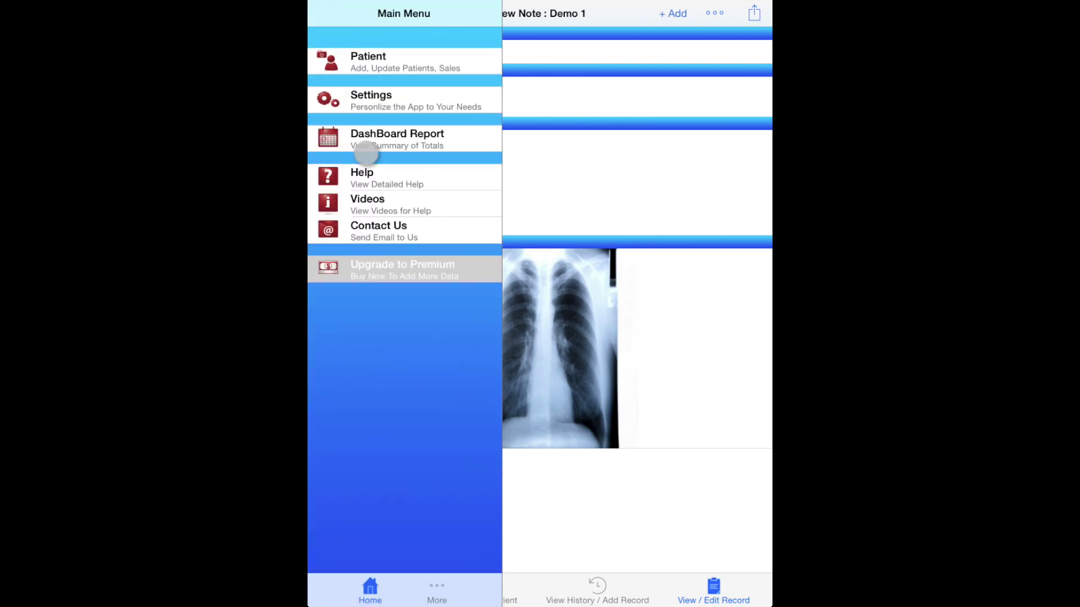
# Browse the demo doctor and hospital settings down to the Color Scheme list
pyautogui.click(383, 101)
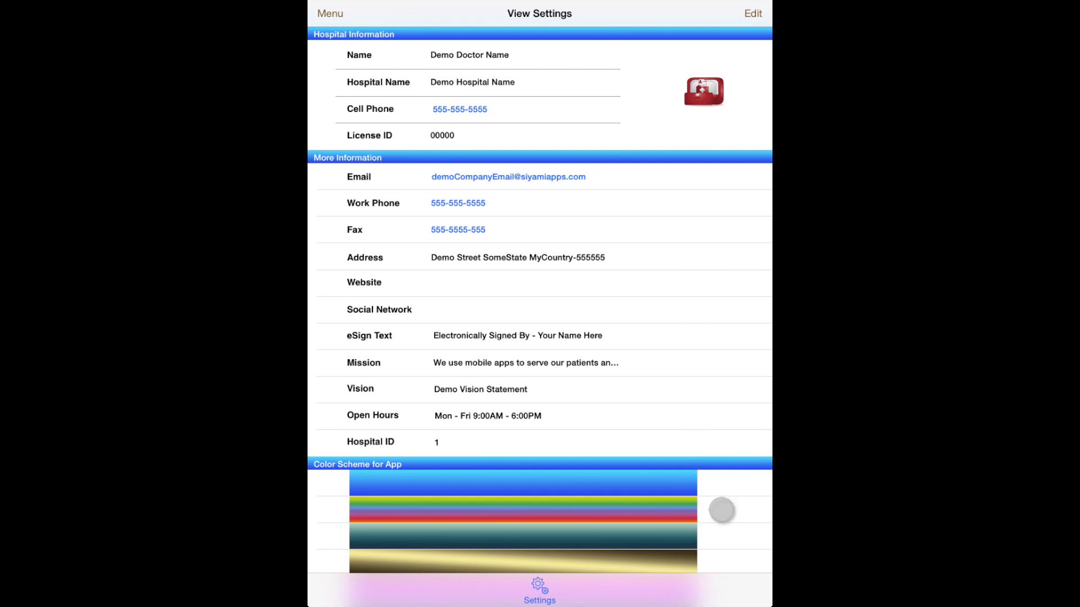
pyautogui.moveTo(722, 510); pyautogui.dragTo(686, 393)
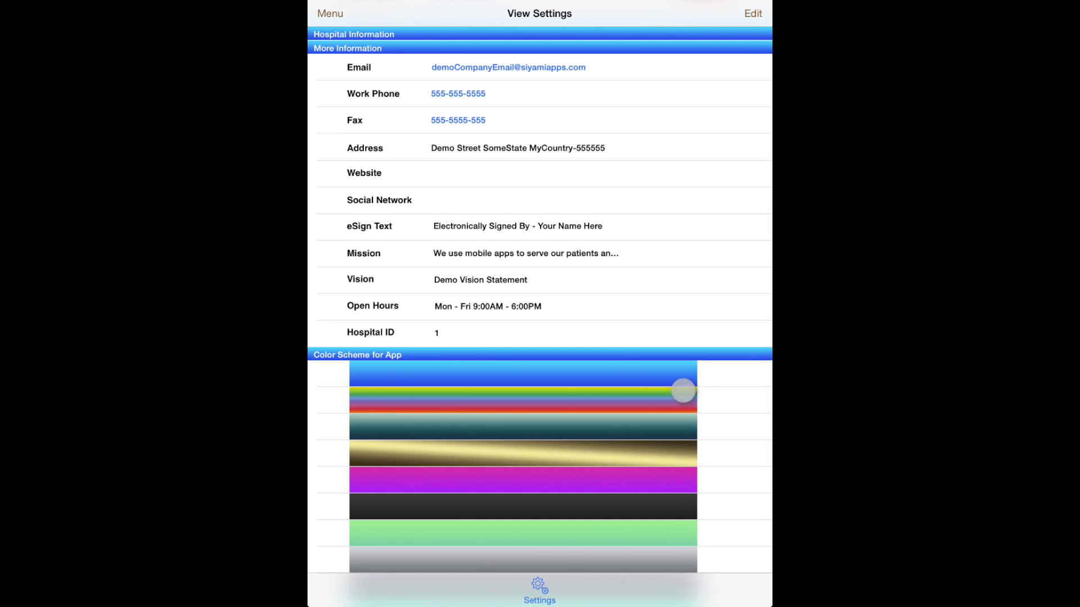
pyautogui.click(329, 14)
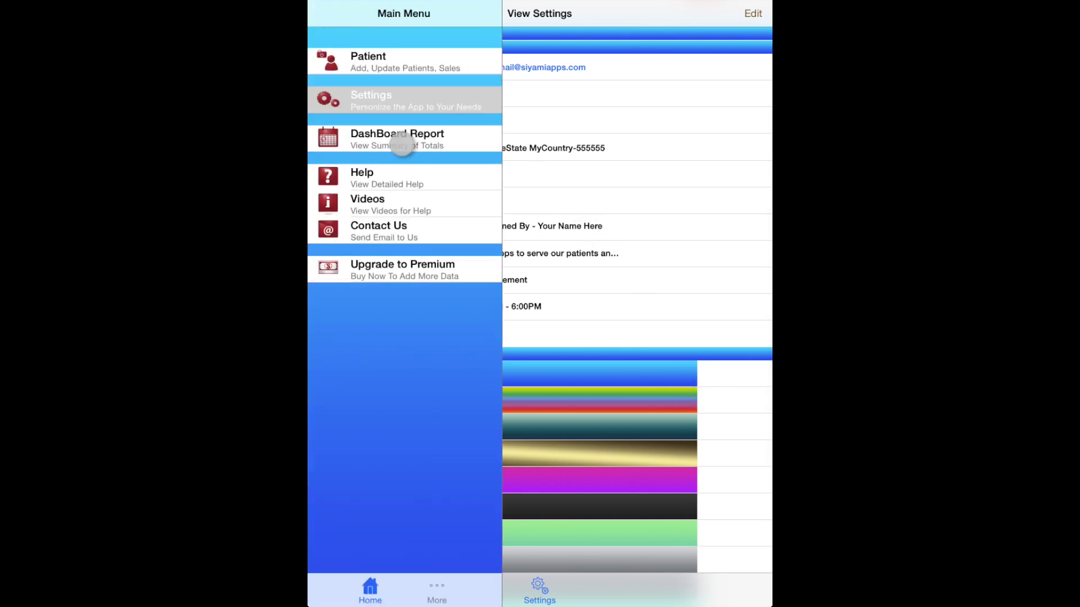
pyautogui.click(402, 145)
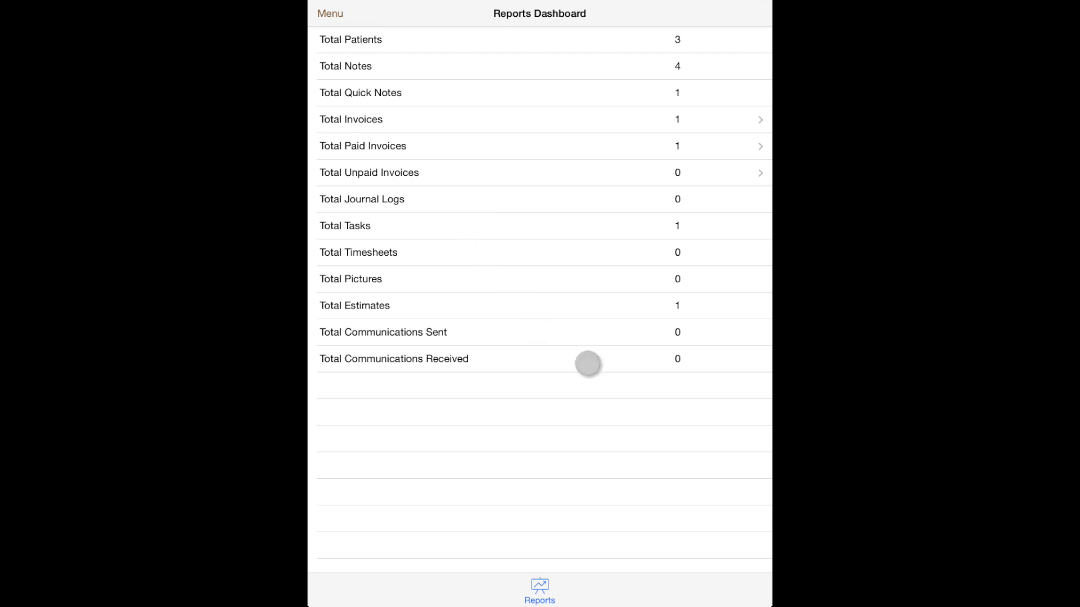
# Leave the Reports Dashboard totals and bring up the Help page
pyautogui.click(330, 13)
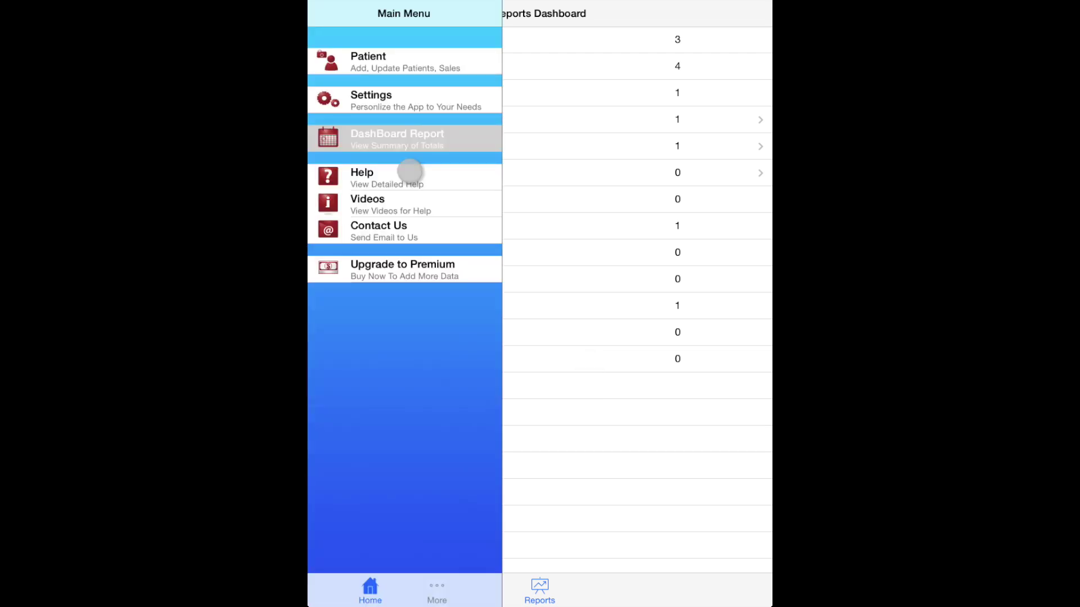
pyautogui.click(405, 181)
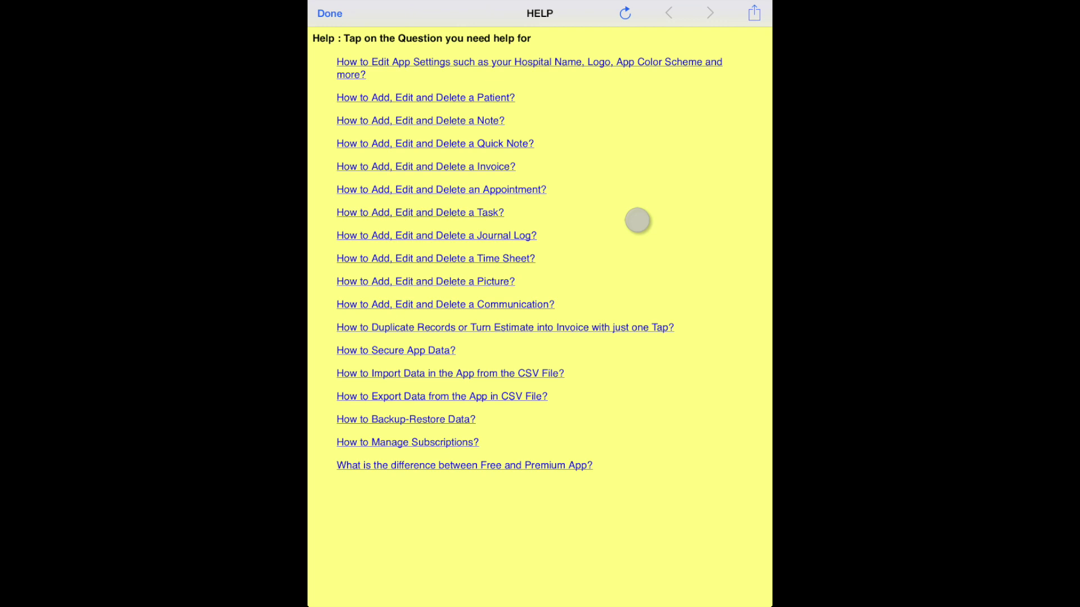
# Read the help article on editing app settings, then close it
pyautogui.click(566, 65)
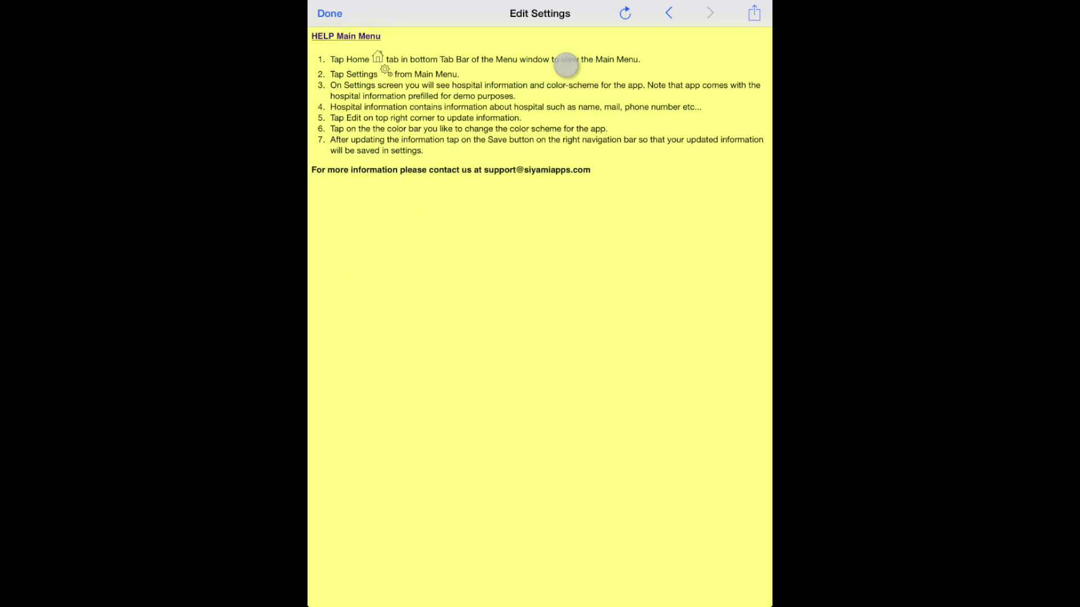
pyautogui.click(329, 13)
pyautogui.click(330, 14)
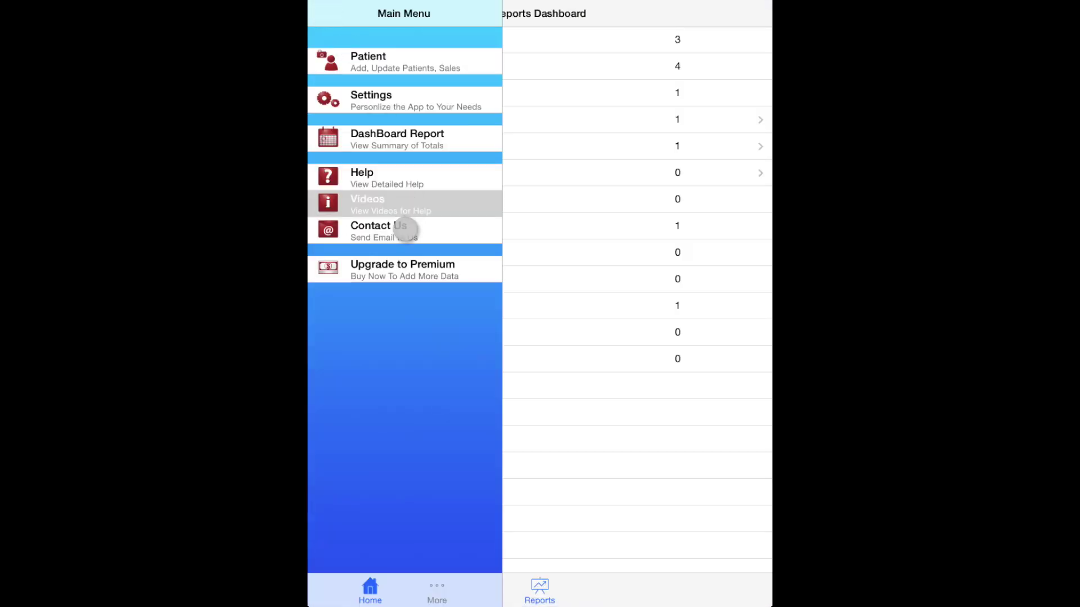
# Start a Contact Us email to support and delete the unsent draft
pyautogui.click(405, 229)
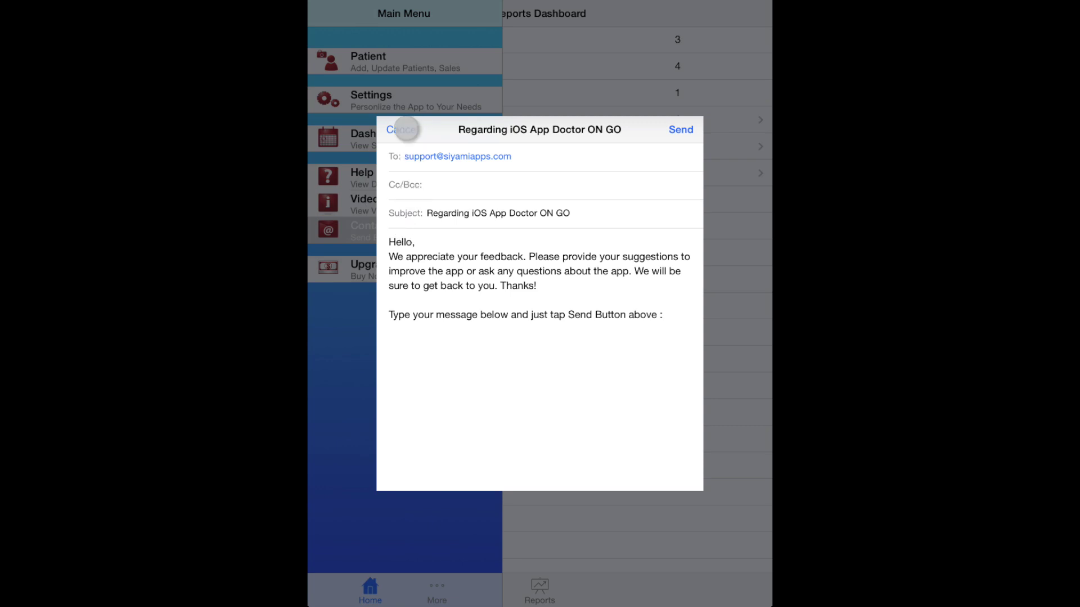
pyautogui.click(404, 129)
pyautogui.click(466, 152)
pyautogui.click(454, 277)
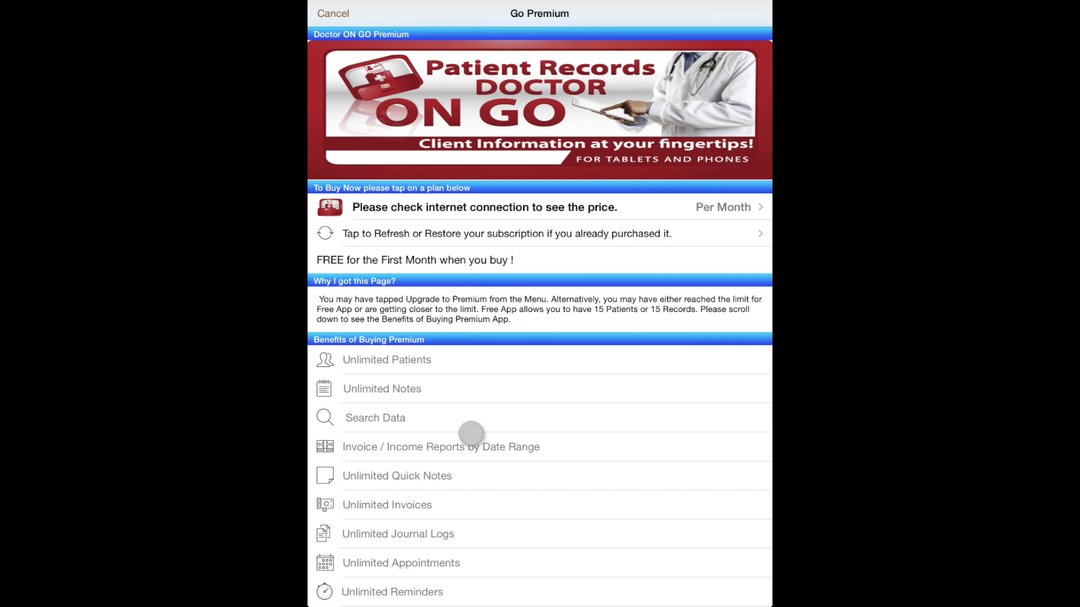
# Scroll through the Go Premium benefits: unlimited patients, notes, invoices and appointments
pyautogui.moveTo(471, 433); pyautogui.dragTo(452, 338)
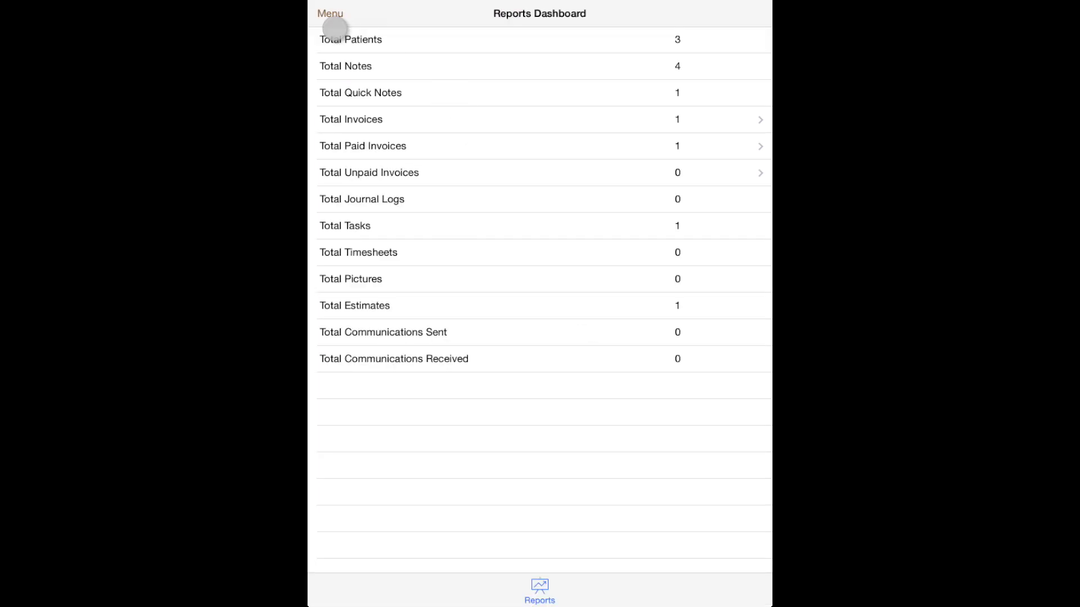
# Review the Import Data and Backup - Restore Data help pages from the More menu
pyautogui.click(330, 15)
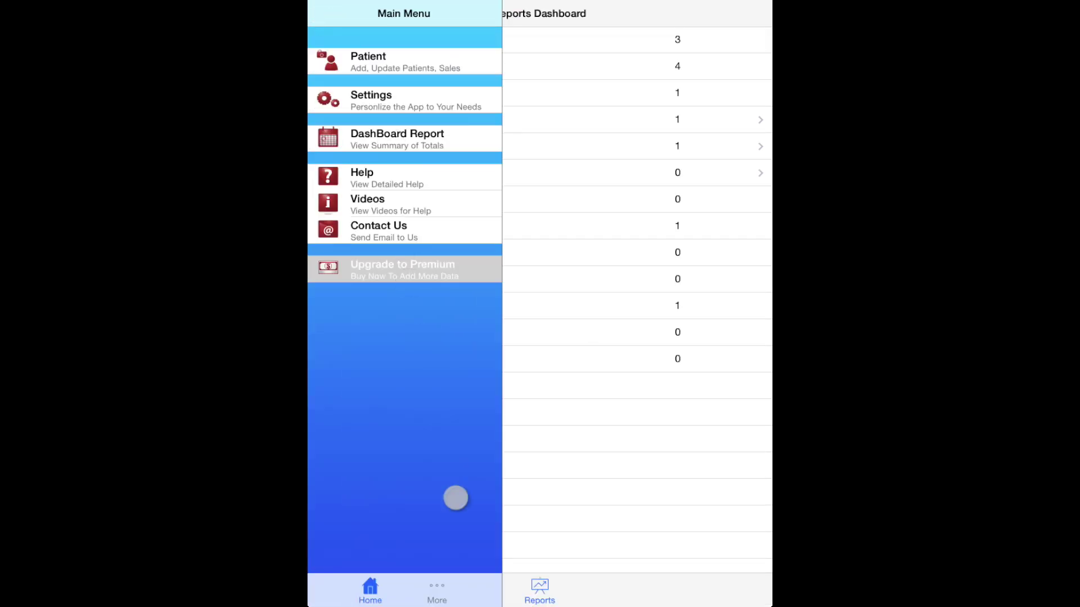
pyautogui.click(438, 590)
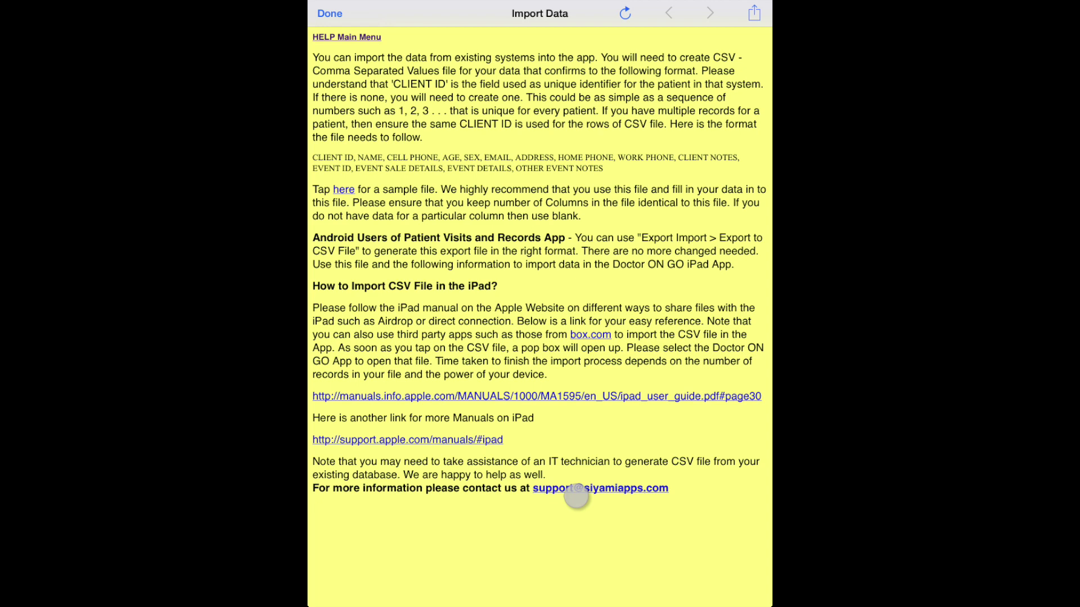
pyautogui.click(331, 15)
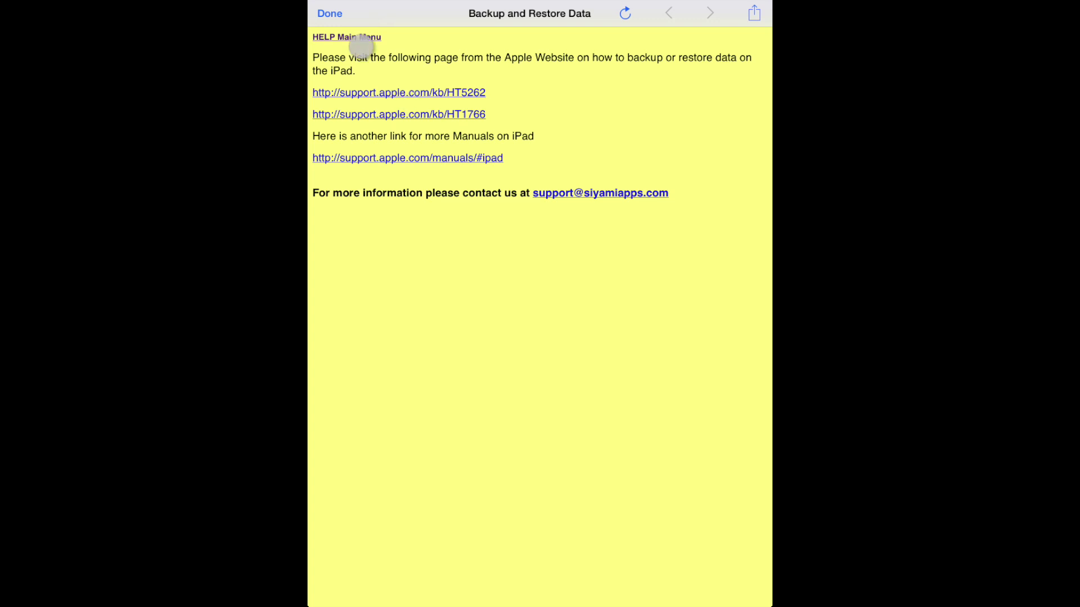
pyautogui.click(333, 19)
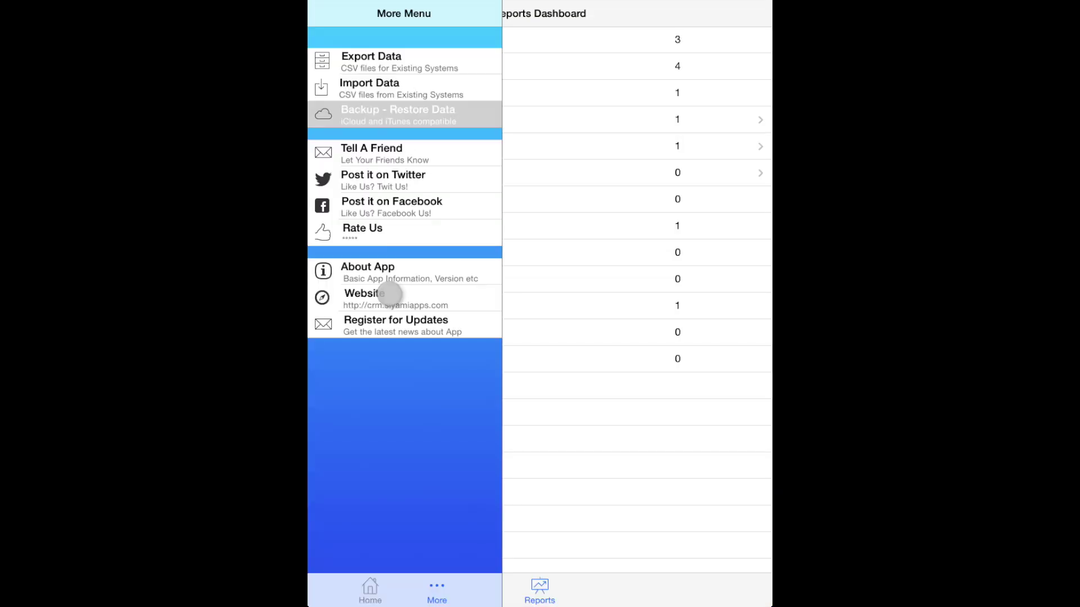